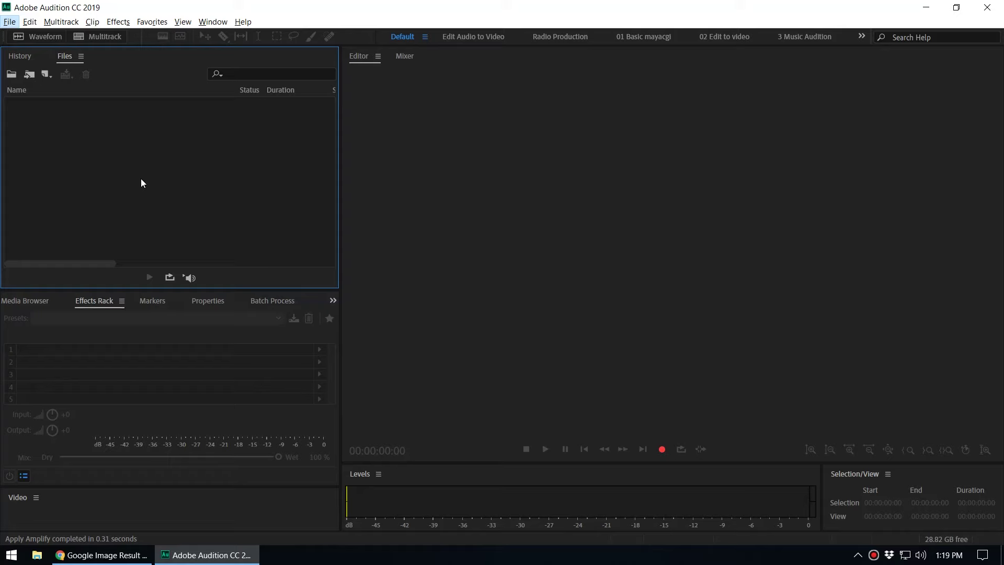
# Step: Open '1 Youtube Tanner Audio.wav' from the recent files list in the waveform editor
pyautogui.click(21, 56)
pyautogui.click(63, 56)
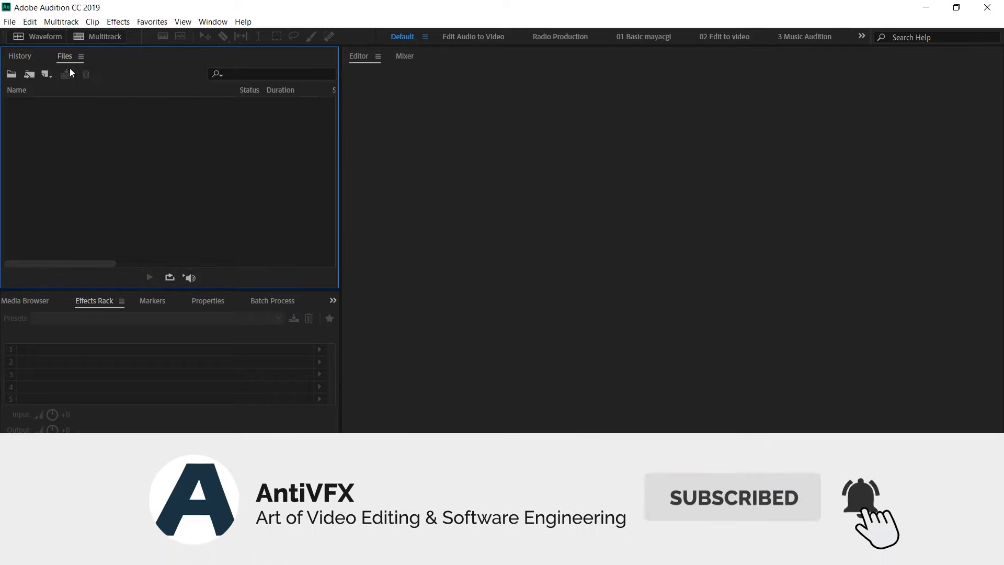
pyautogui.click(8, 23)
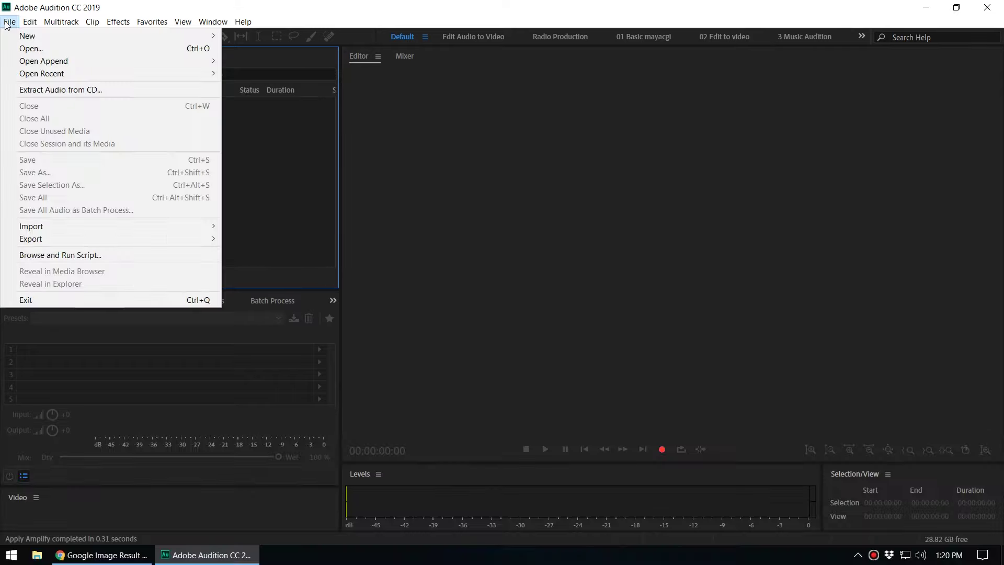
pyautogui.moveTo(52, 73)
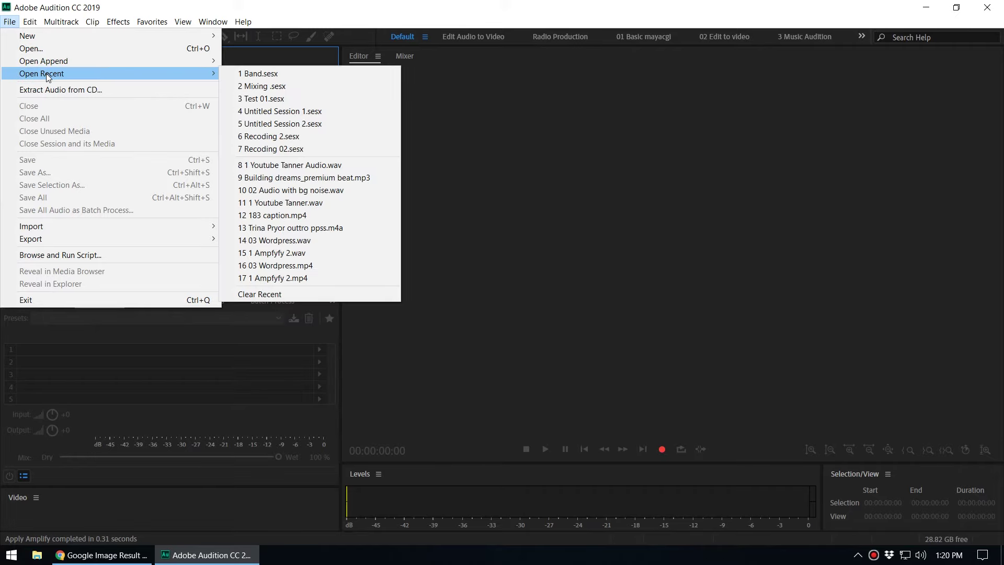
pyautogui.click(351, 164)
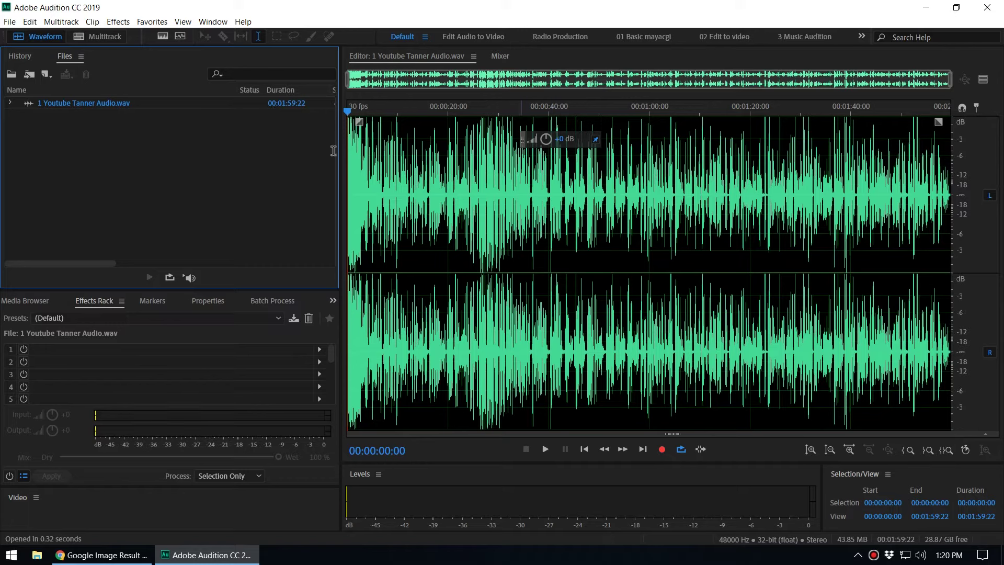
# Step: Lower the audio's gain to -3.6 dB, adding an Amplify step to the history
pyautogui.click(19, 56)
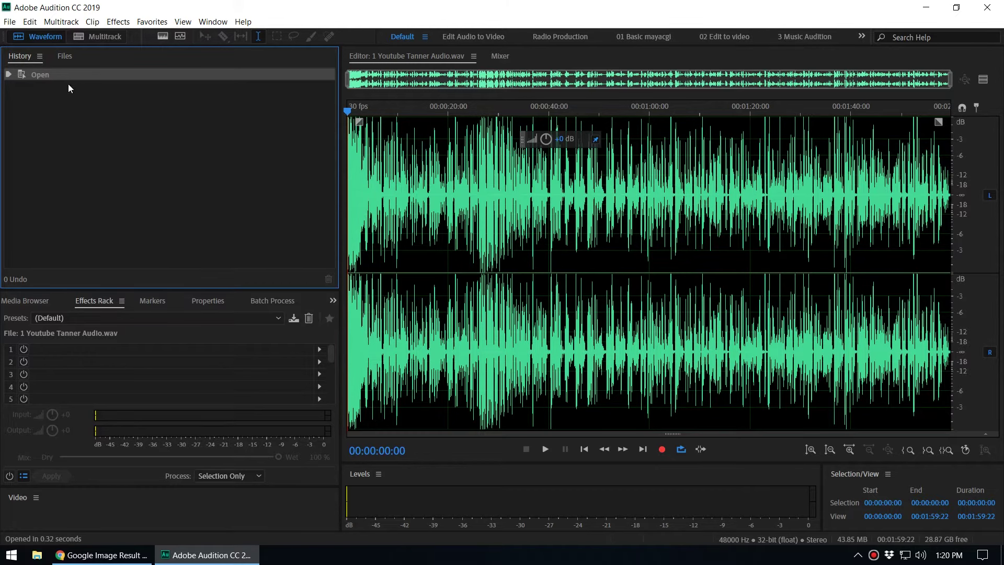
pyautogui.click(65, 56)
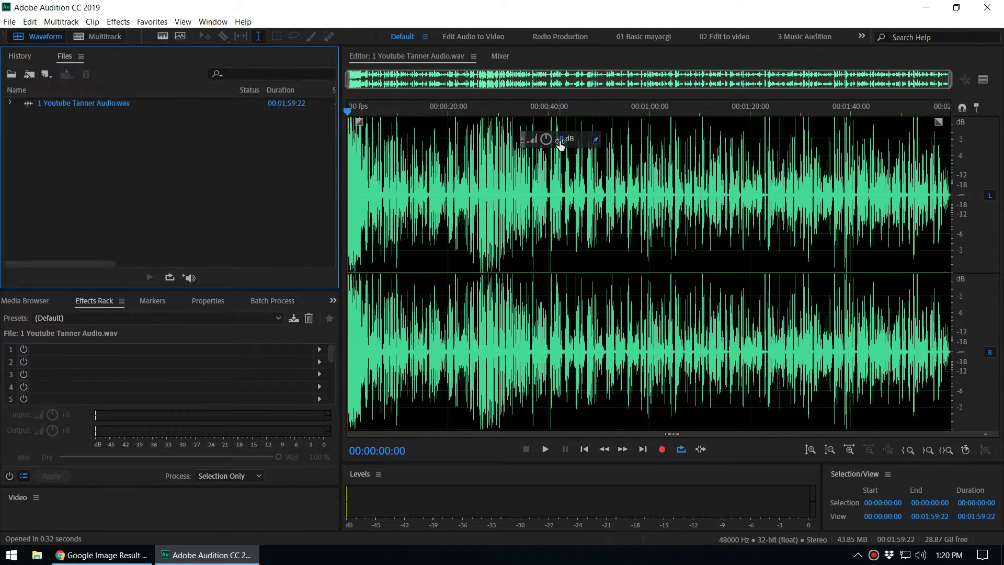
pyautogui.moveTo(560, 145); pyautogui.dragTo(549, 141)
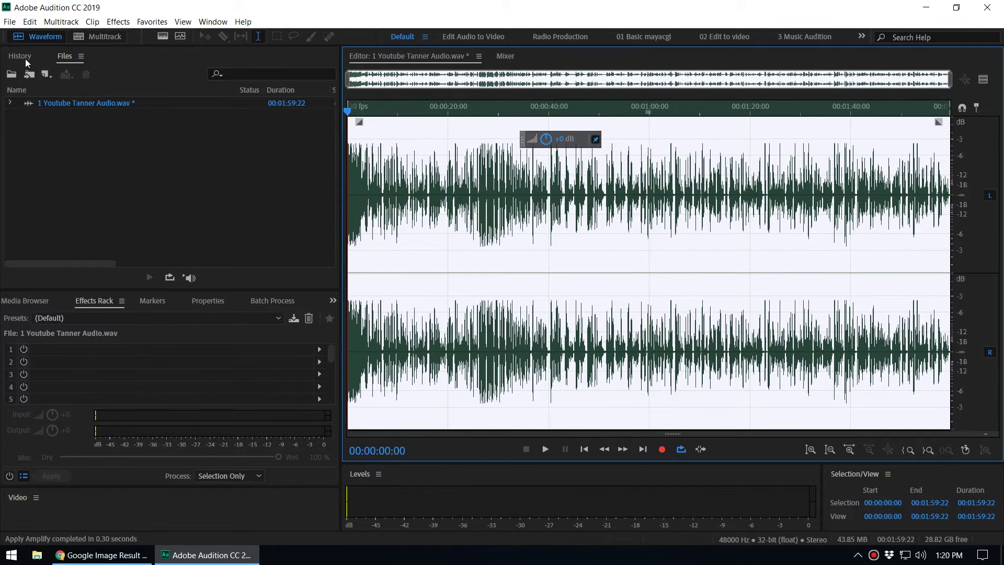
pyautogui.click(22, 57)
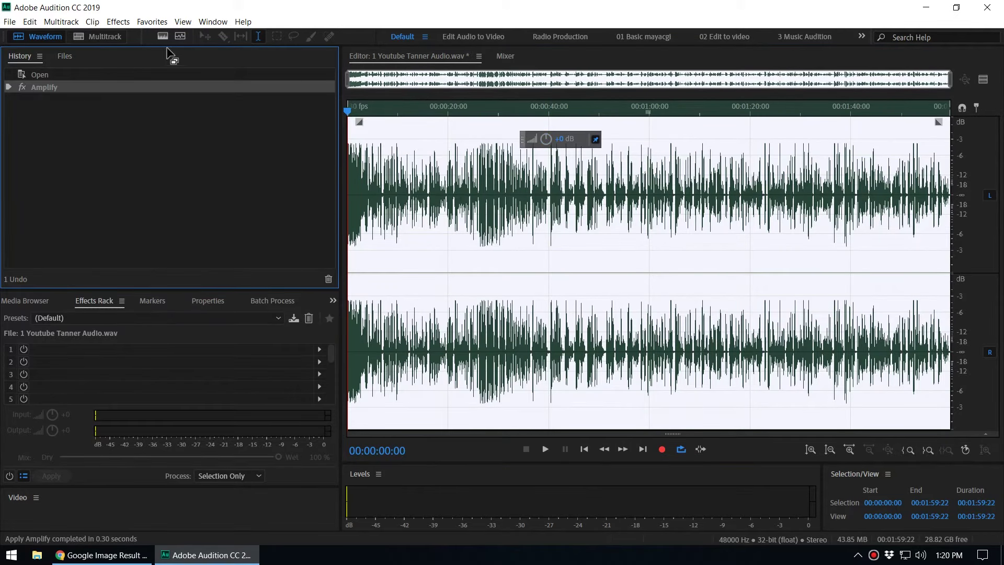
# Step: Apply the Single-band Compressor with the Voice Leveler preset to the whole file
pyautogui.click(118, 21)
pyautogui.moveTo(188, 161)
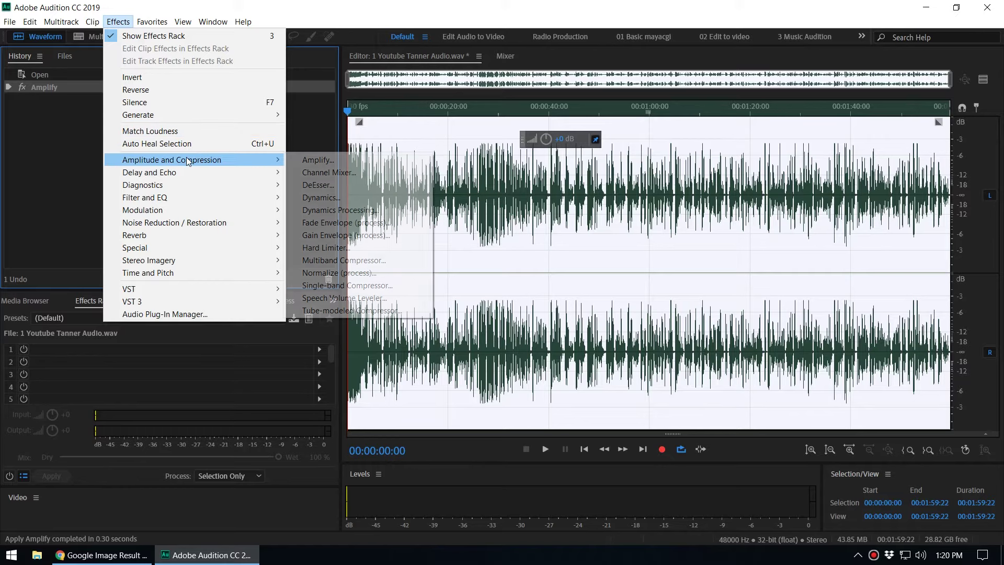
pyautogui.click(328, 286)
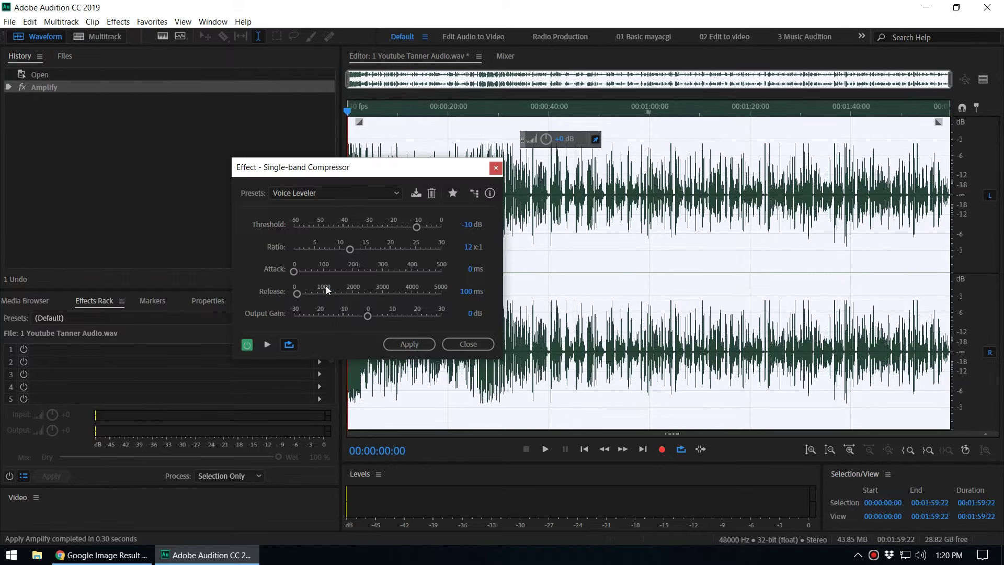
pyautogui.click(417, 343)
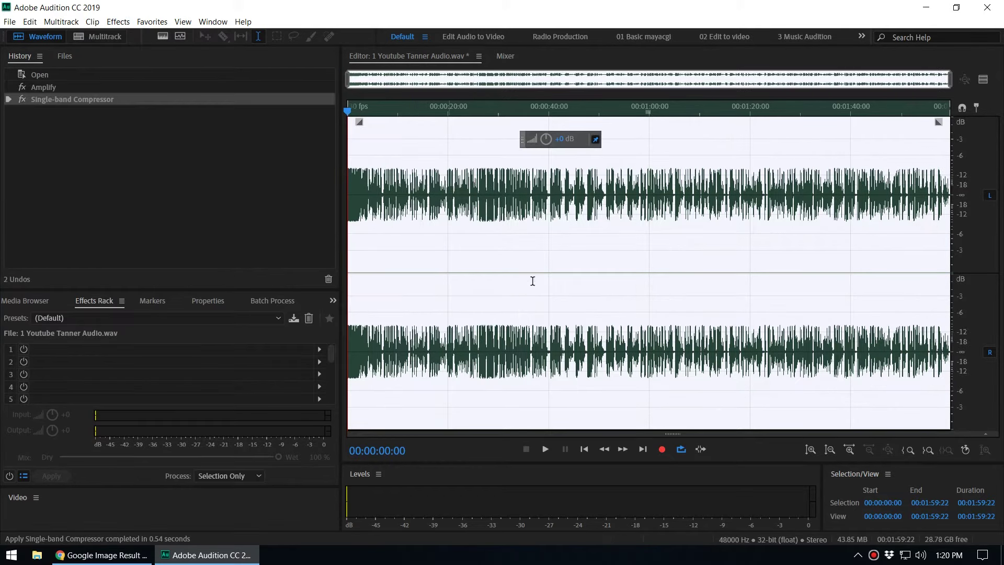
# Step: Apply the Favorites preset 'Normalize to -3 dB' to raise the waveform level
pyautogui.click(118, 21)
pyautogui.moveTo(145, 22)
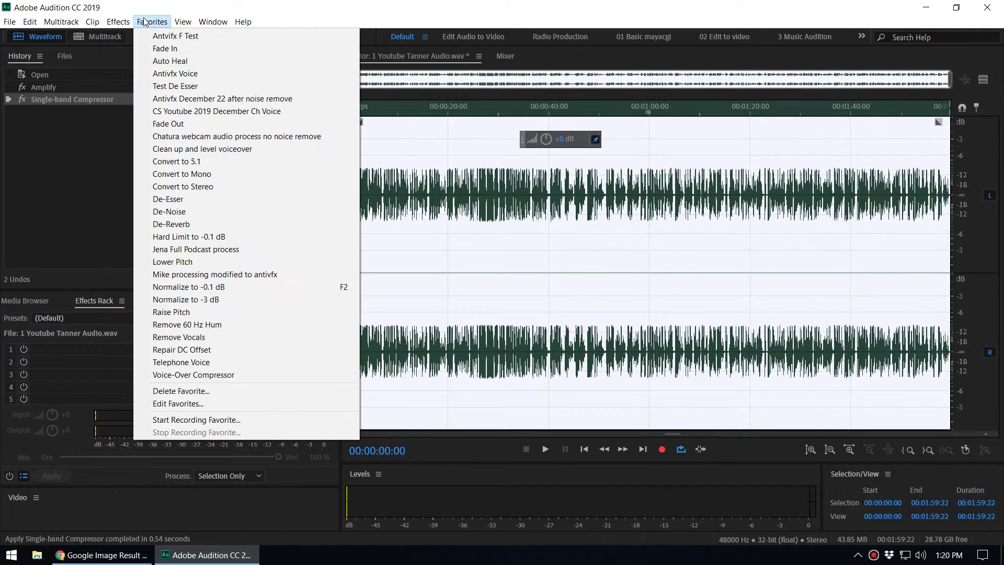
pyautogui.click(234, 304)
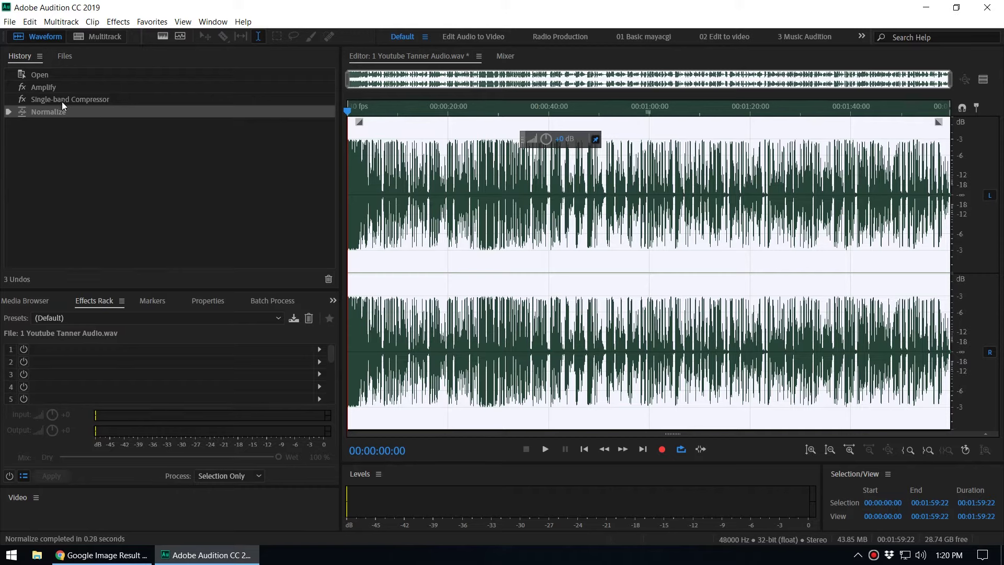
# Step: Step through the History states, ending on the state right after Amplify
pyautogui.click(41, 74)
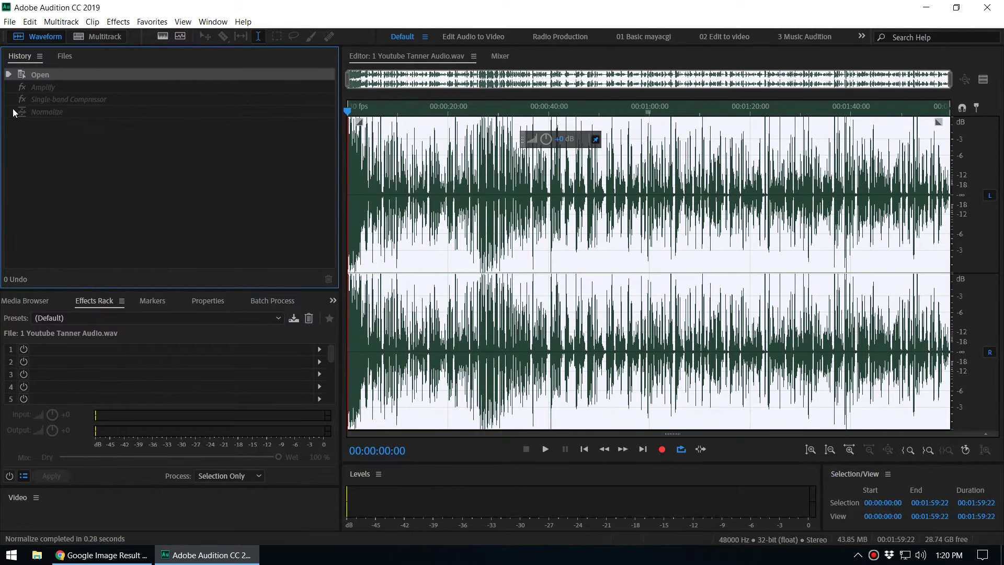
pyautogui.click(47, 99)
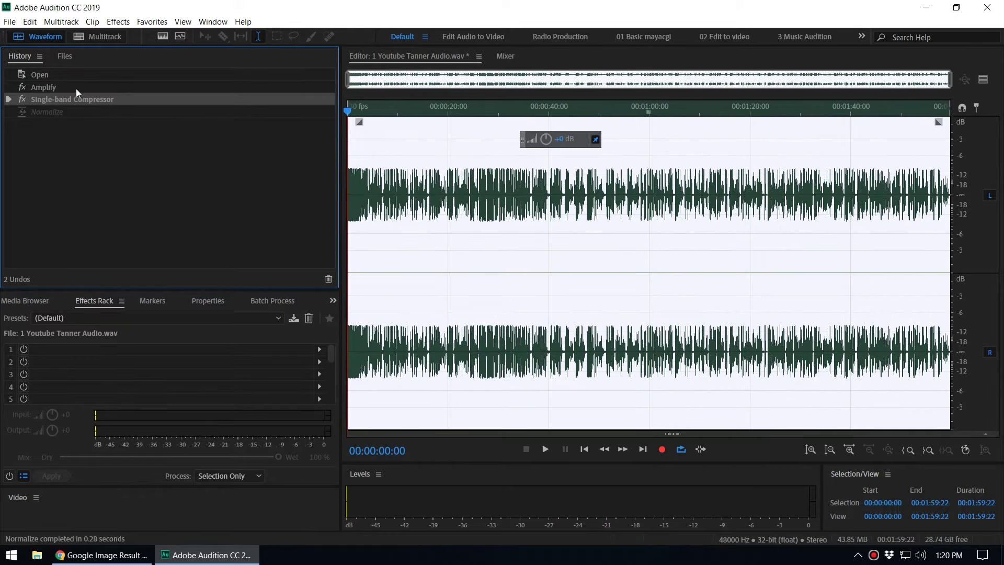
pyautogui.click(43, 88)
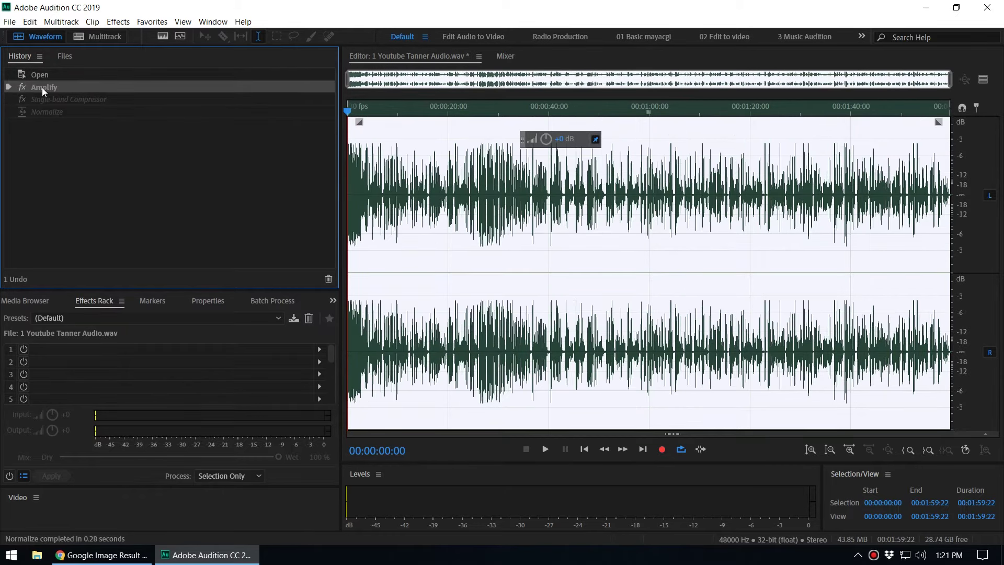
pyautogui.click(39, 100)
pyautogui.click(38, 111)
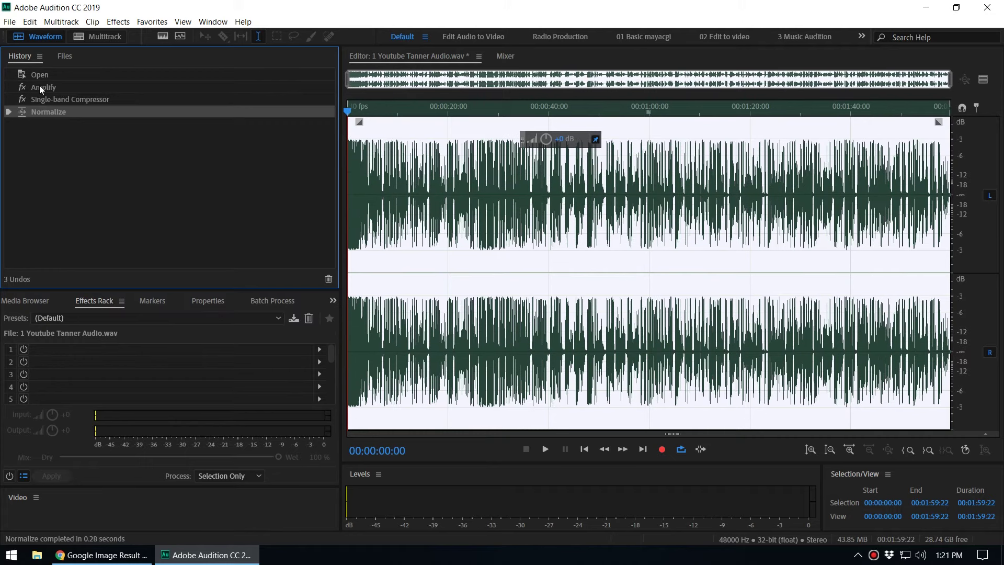
pyautogui.click(39, 86)
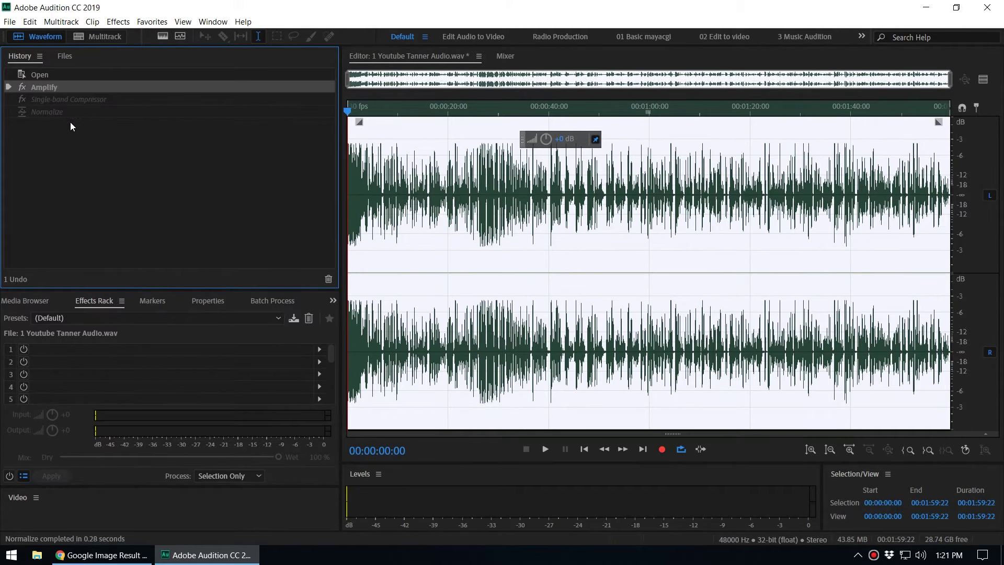
pyautogui.click(562, 142)
# Step: Lower the gain once more, replacing the compressor and normalize history steps
pyautogui.moveTo(561, 142); pyautogui.dragTo(552, 143)
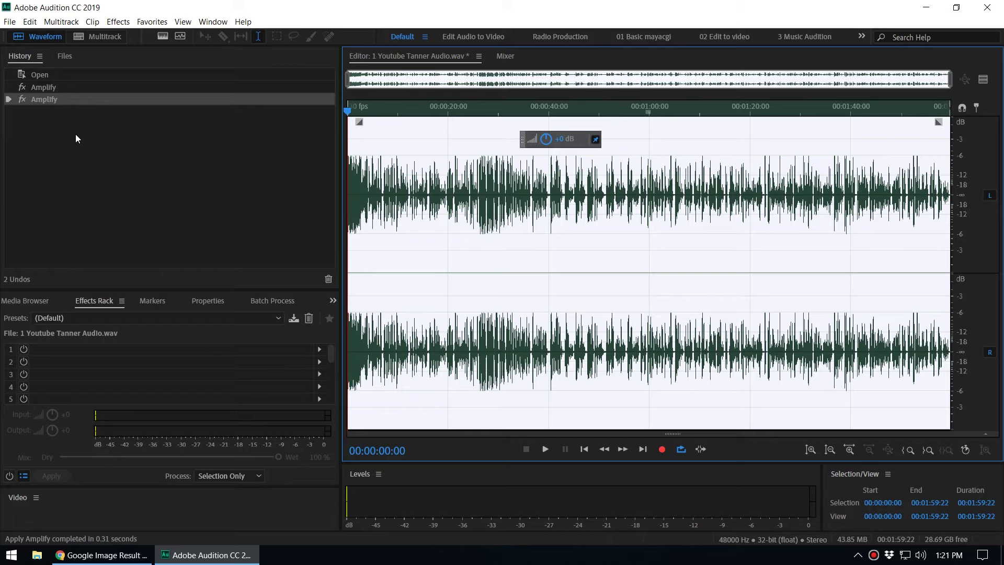
pyautogui.click(63, 56)
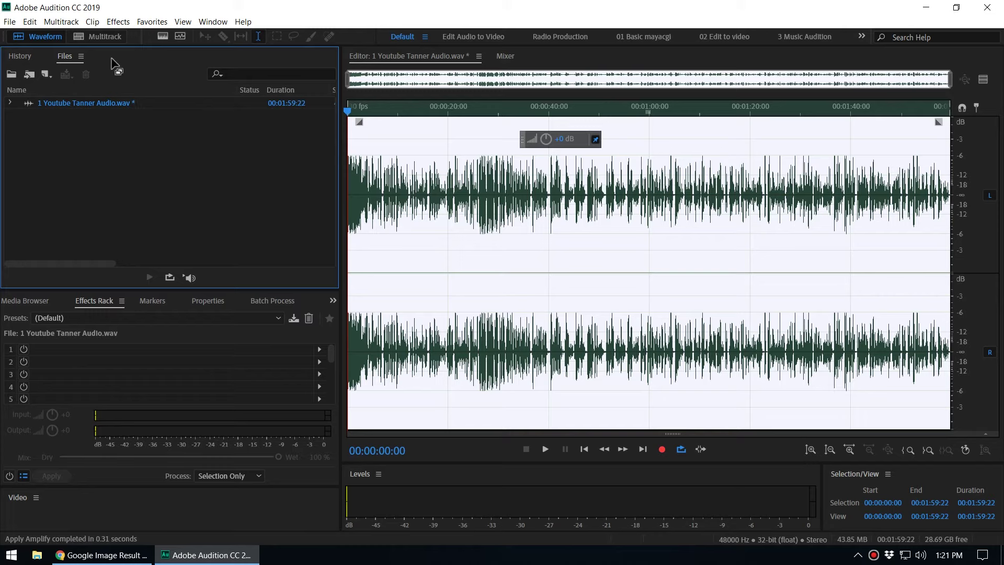
# Step: Save '1 Youtube Tanner Audio.wav', then lower its gain yet again
pyautogui.click(8, 23)
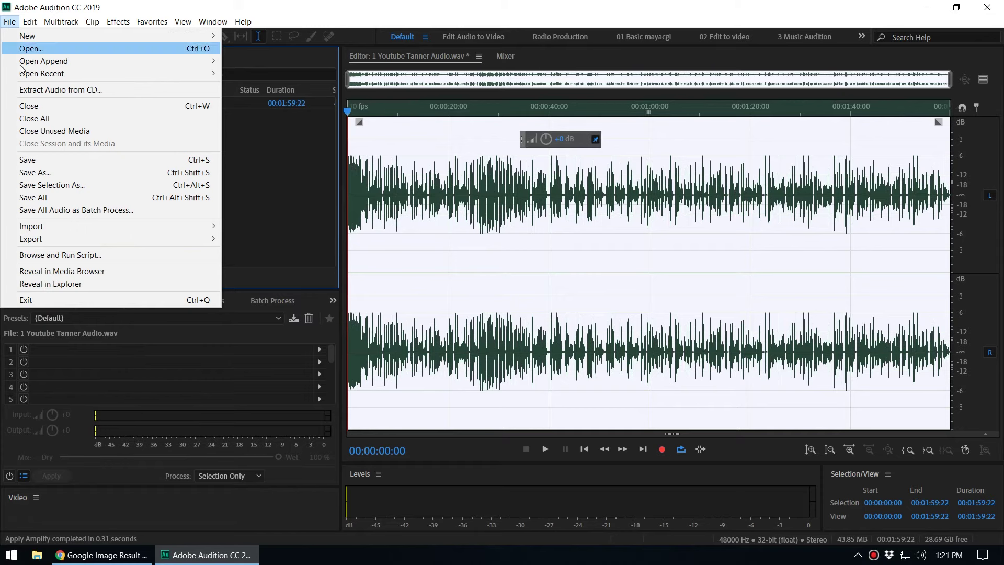
pyautogui.click(33, 160)
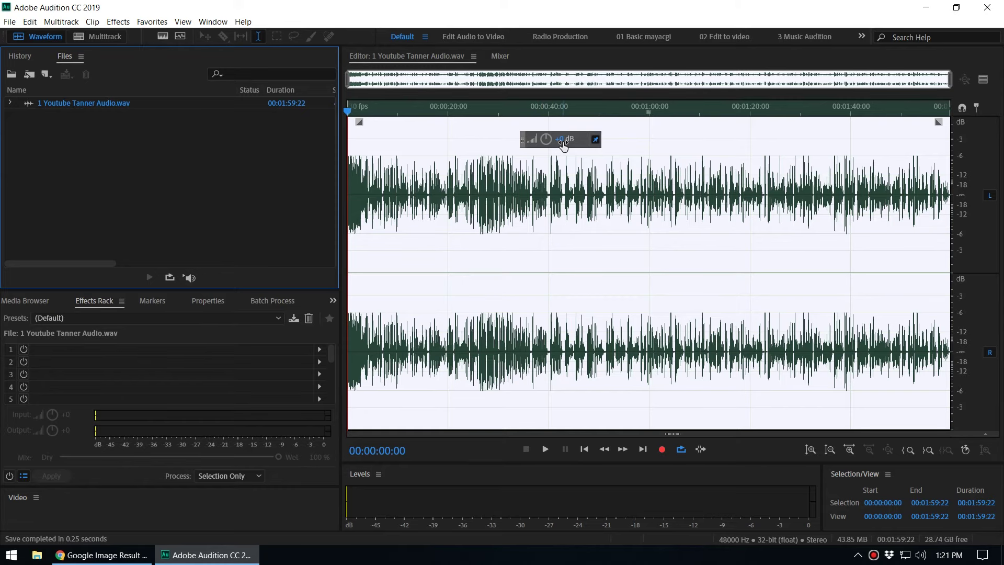
pyautogui.moveTo(562, 145); pyautogui.dragTo(171, 172)
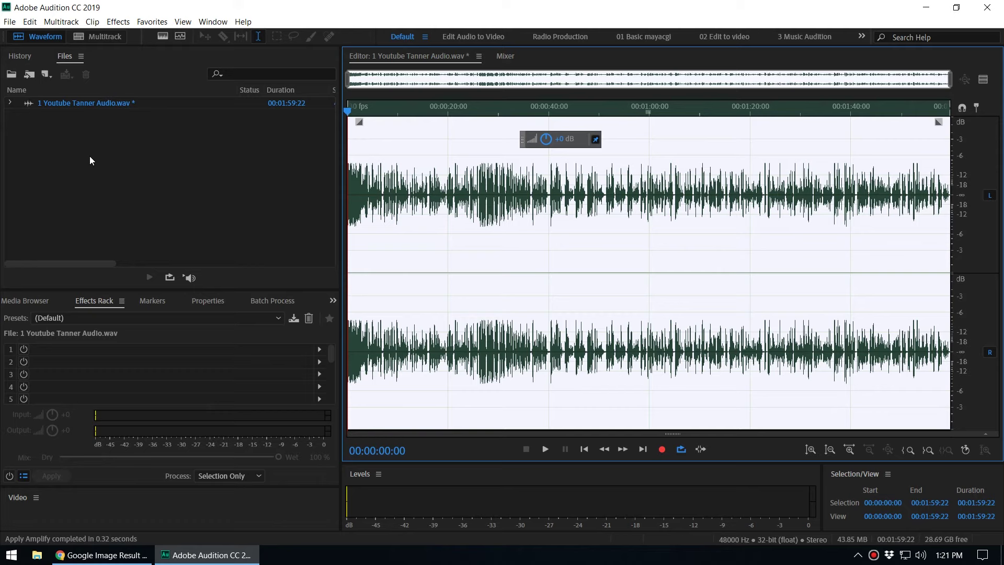
# Step: Revert the audio to its original Open state in the History panel
pyautogui.click(28, 59)
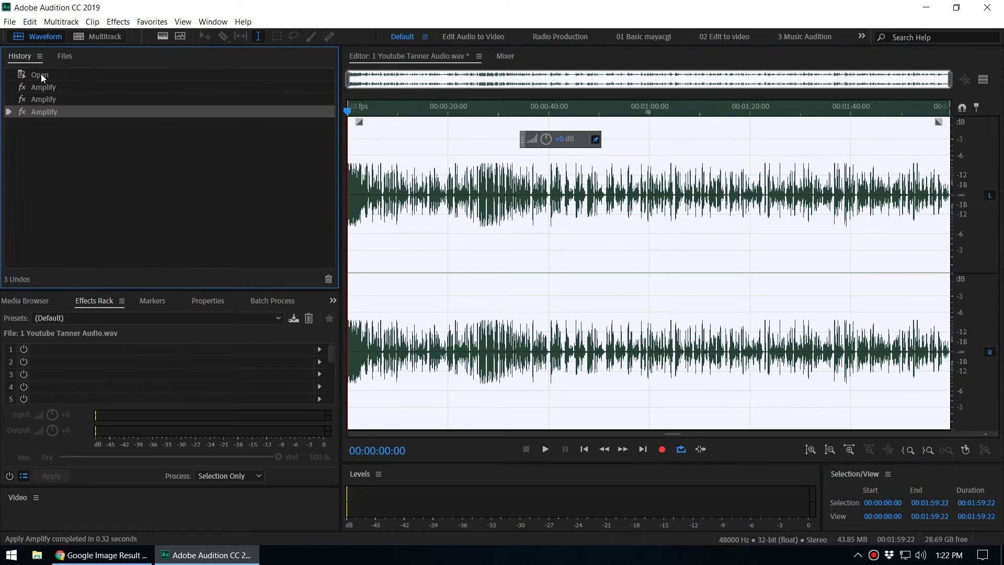
pyautogui.click(41, 75)
pyautogui.click(64, 57)
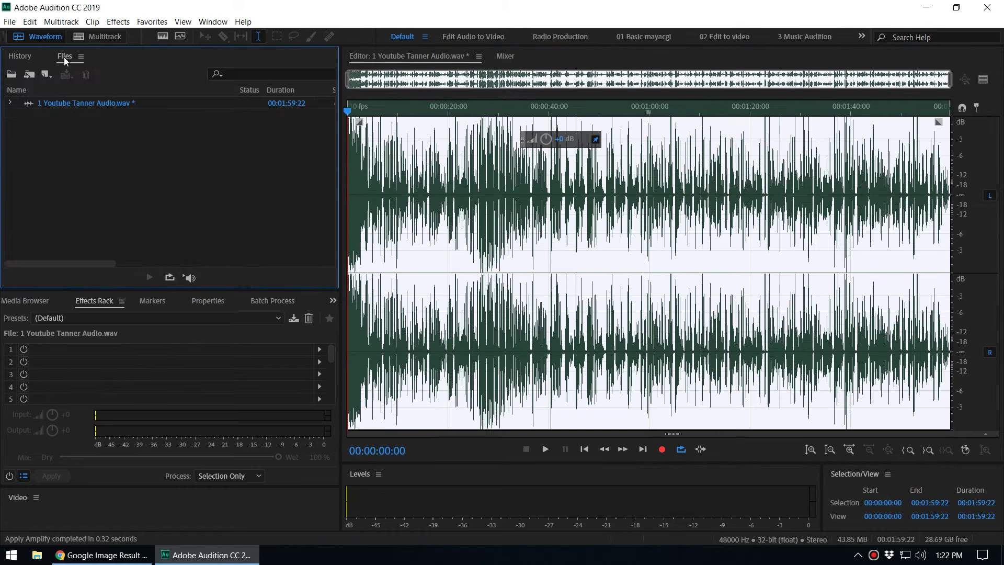
# Step: Save the file in its original state and check the edit history
pyautogui.click(10, 21)
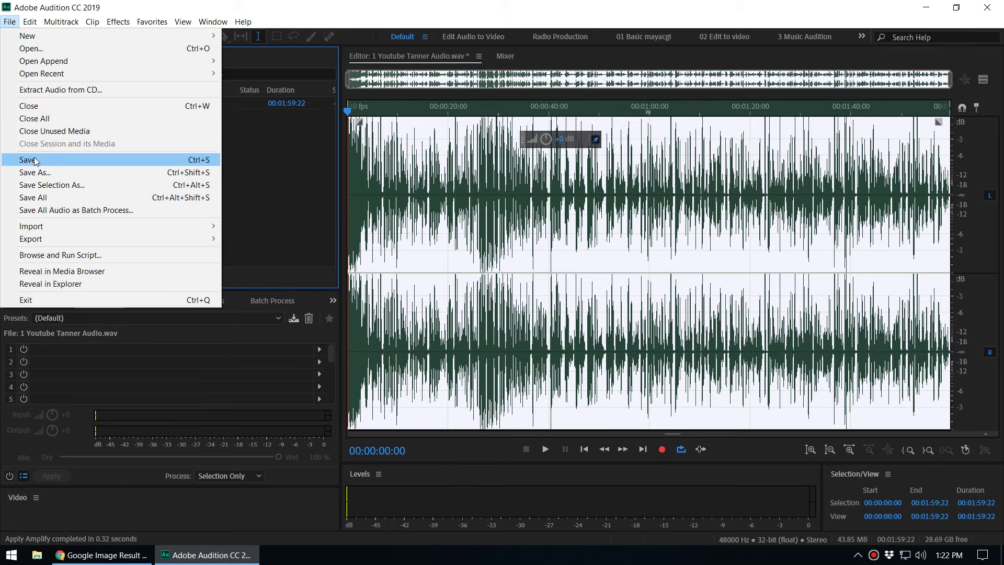
pyautogui.click(36, 159)
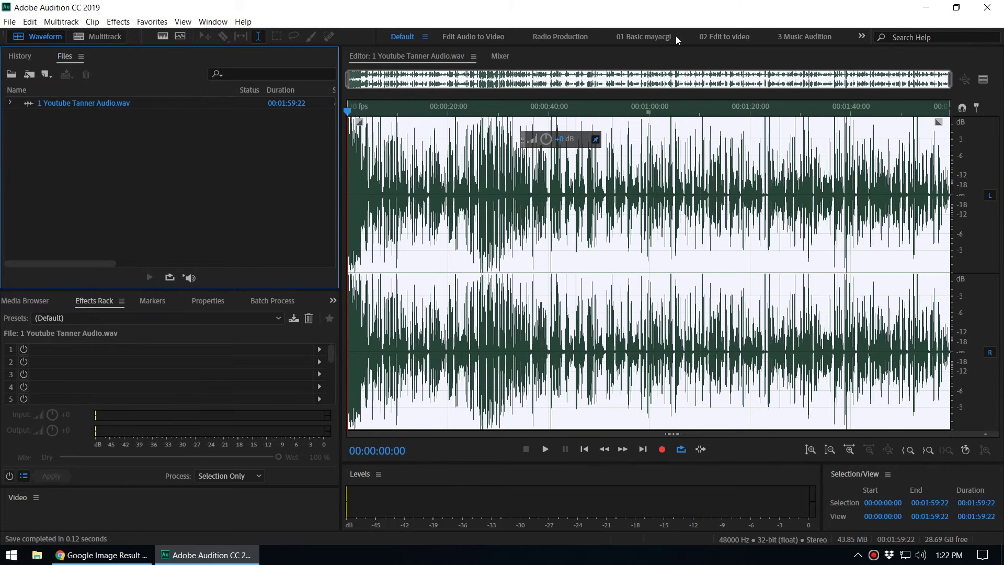
pyautogui.click(17, 58)
pyautogui.click(65, 56)
pyautogui.click(17, 57)
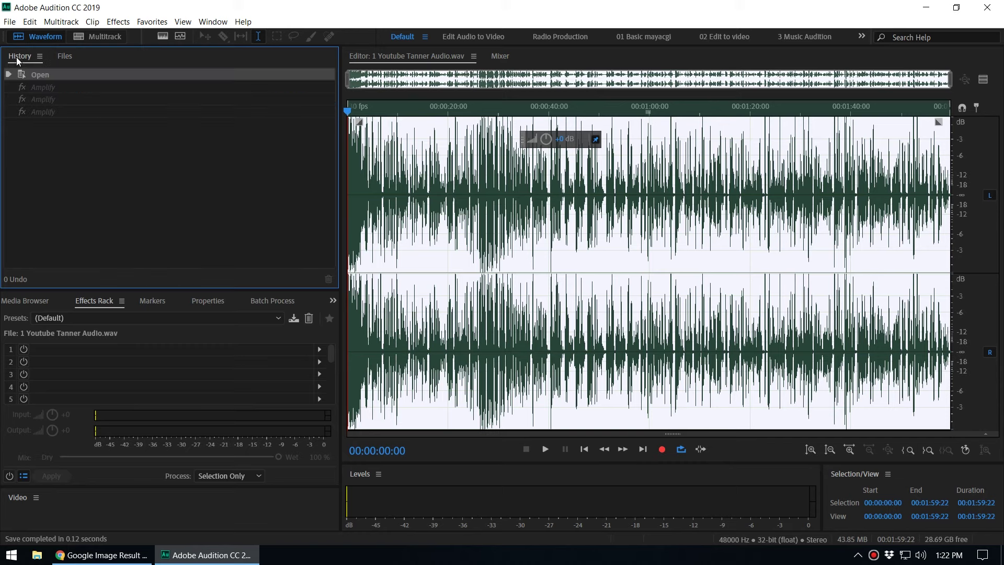
pyautogui.click(66, 56)
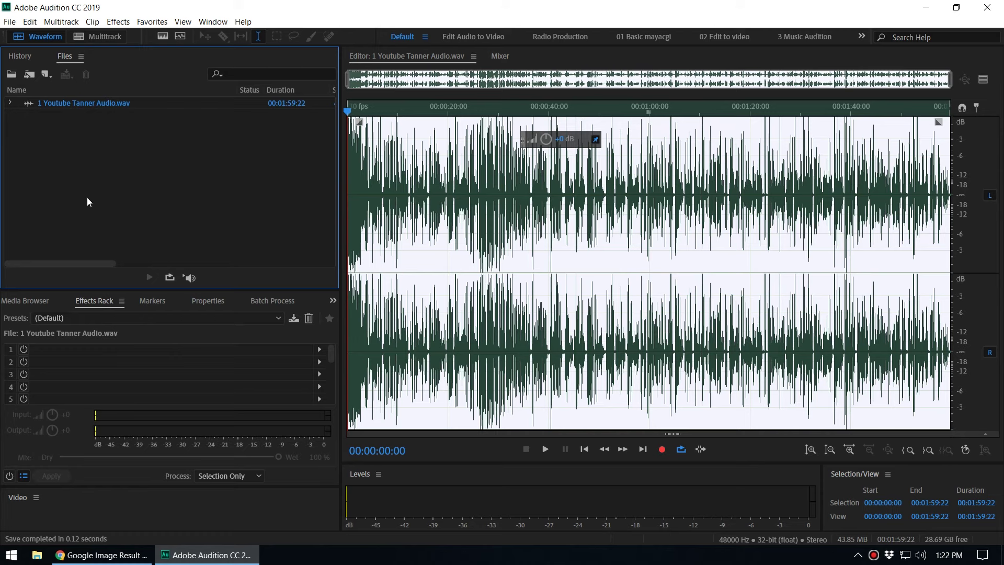
pyautogui.click(20, 58)
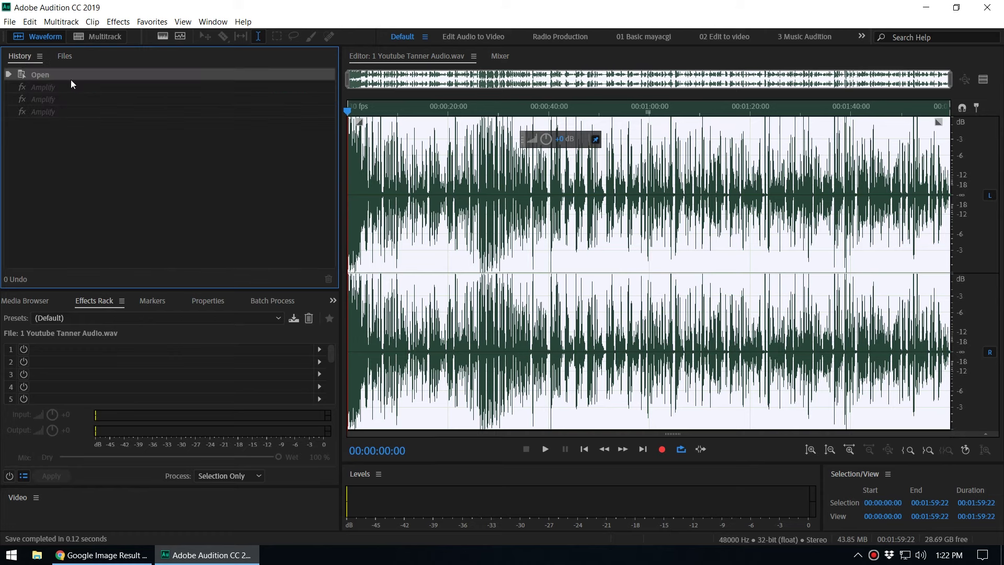
pyautogui.click(66, 56)
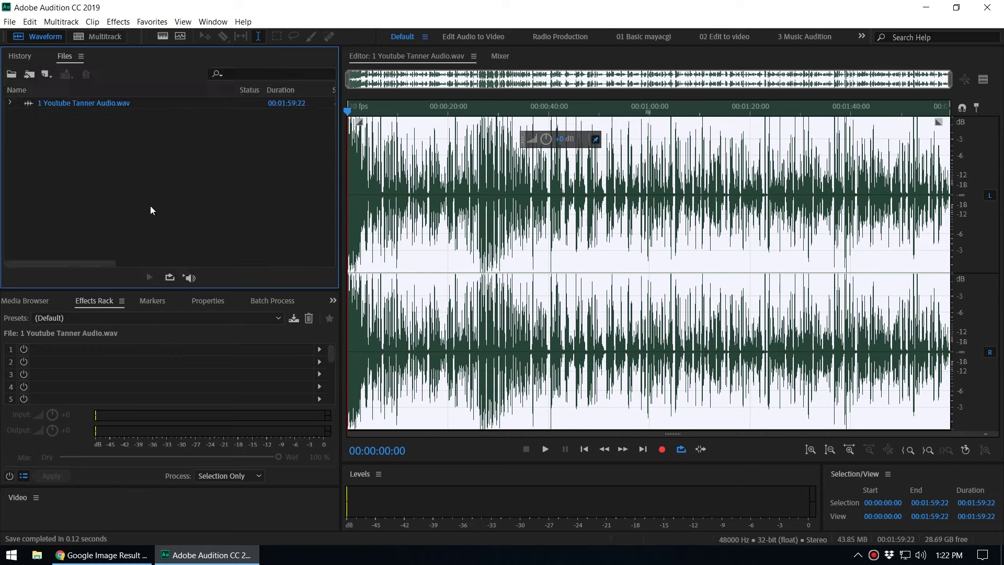